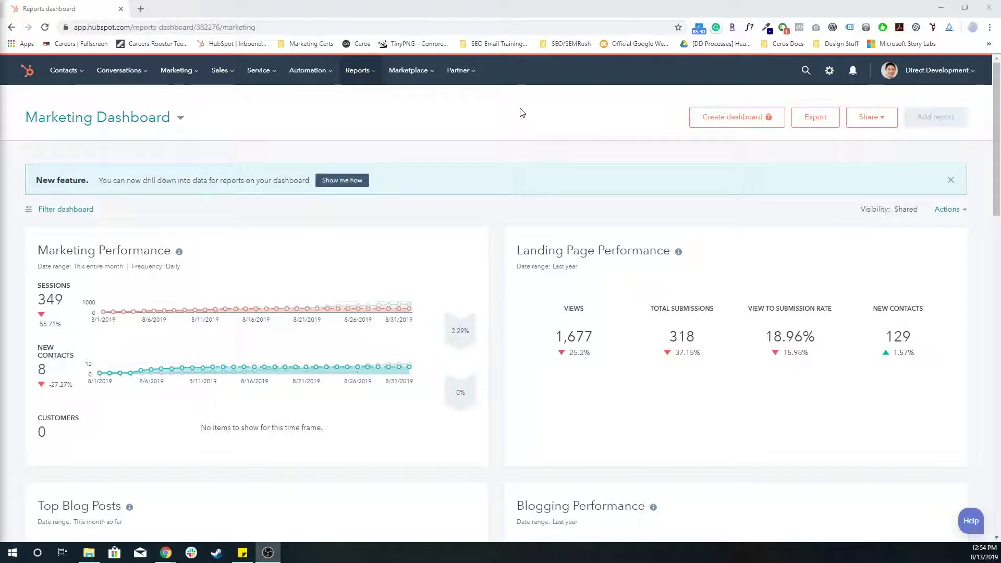
Step: Open the Website > Pages settings from the account settings gear
left_click(831, 74)
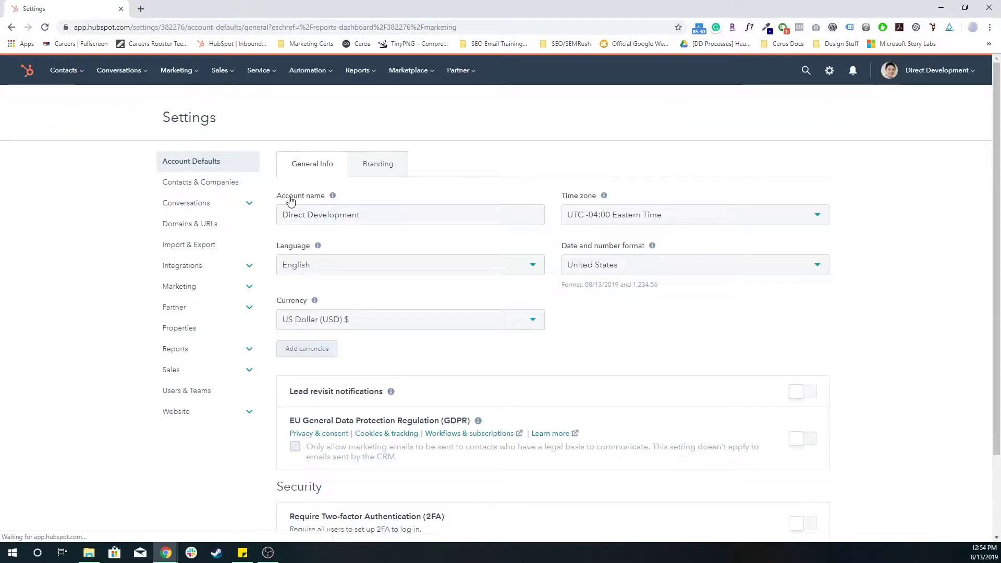
left_click(196, 416)
left_click(198, 464)
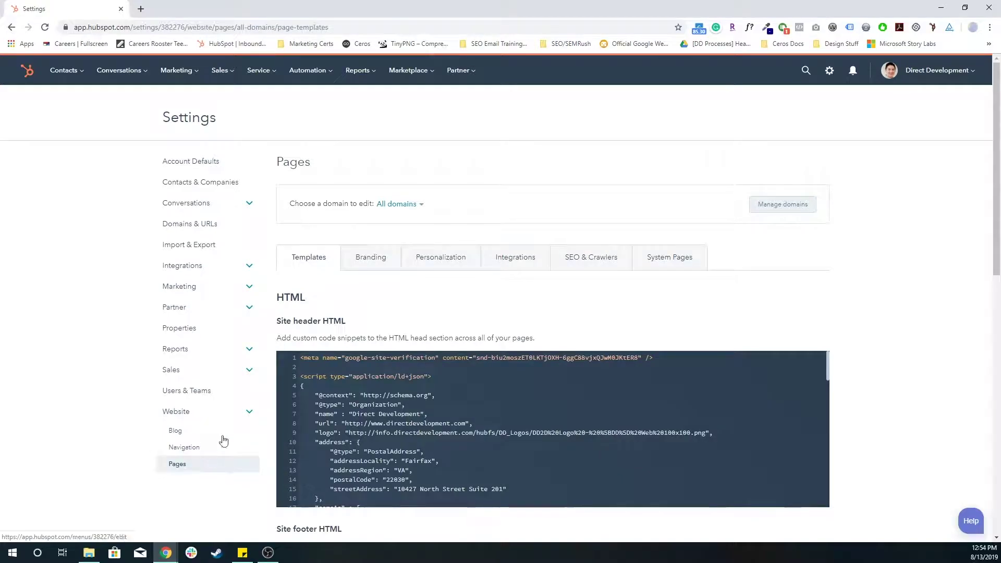
scroll(279, 162, "down", 2)
Step: Review the Site header and footer HTML boxes, highlighting the footer heading and domain chooser label
left_click_drag(279, 162, 368, 168)
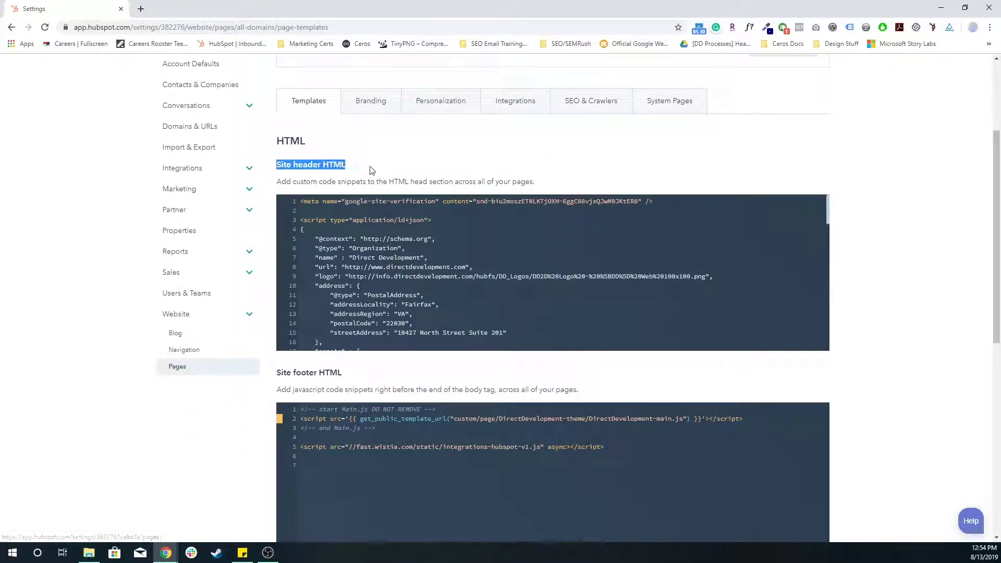
scroll(313, 198, "down", 3)
triple_click(301, 219)
scroll(302, 218, "up", 4)
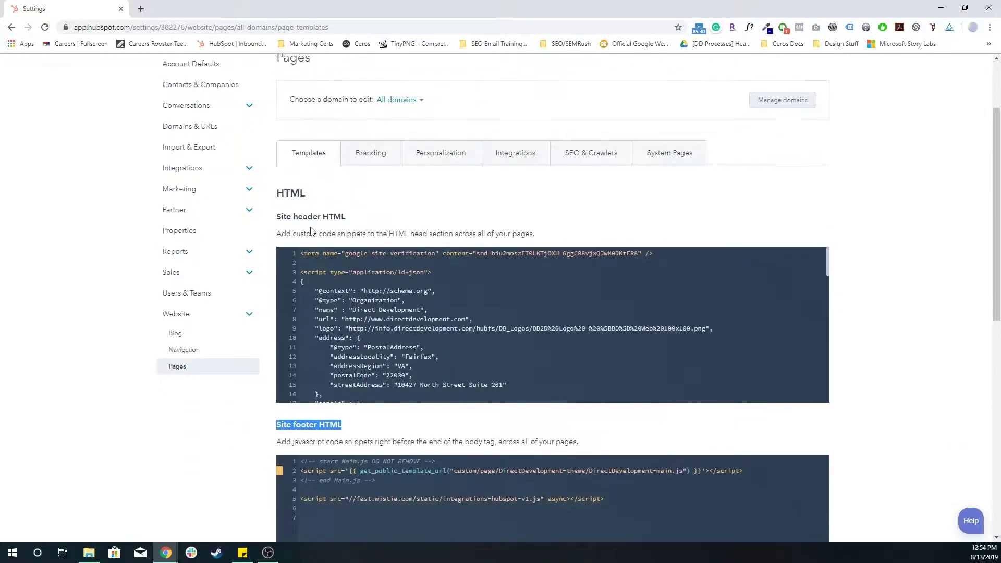
left_click(342, 198)
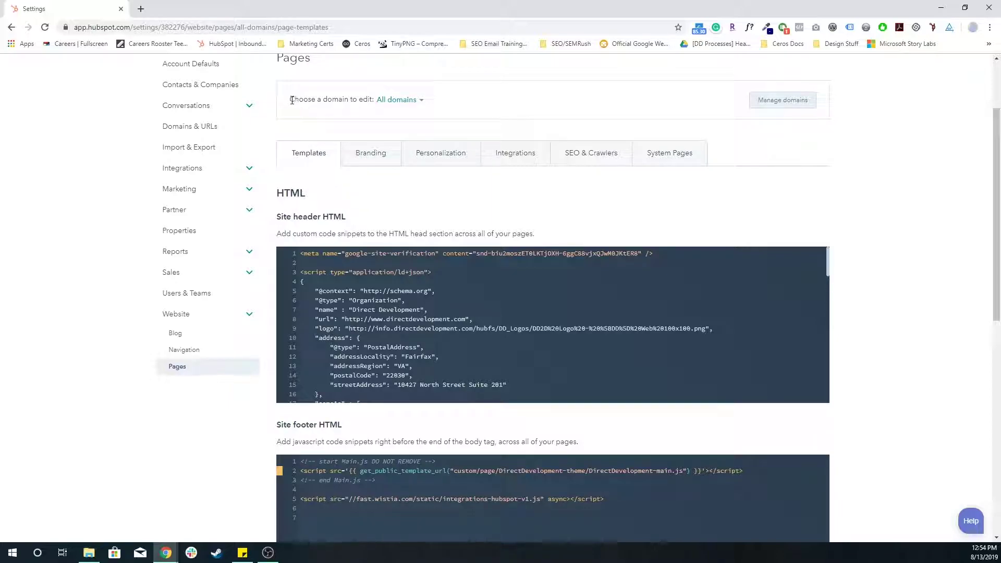
left_click_drag(290, 99, 426, 105)
left_click(452, 97)
left_click(416, 101)
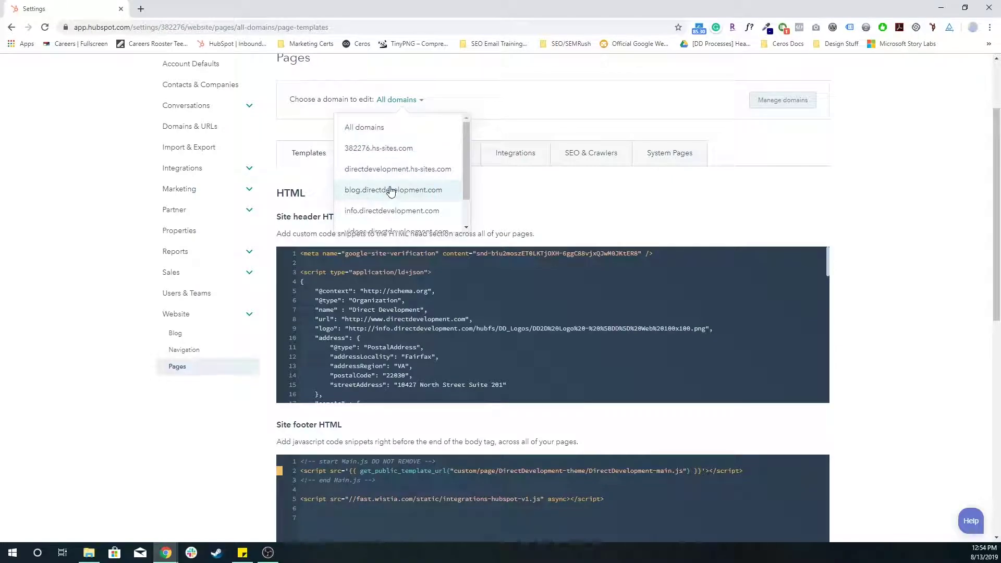
scroll(404, 194, "down", 1)
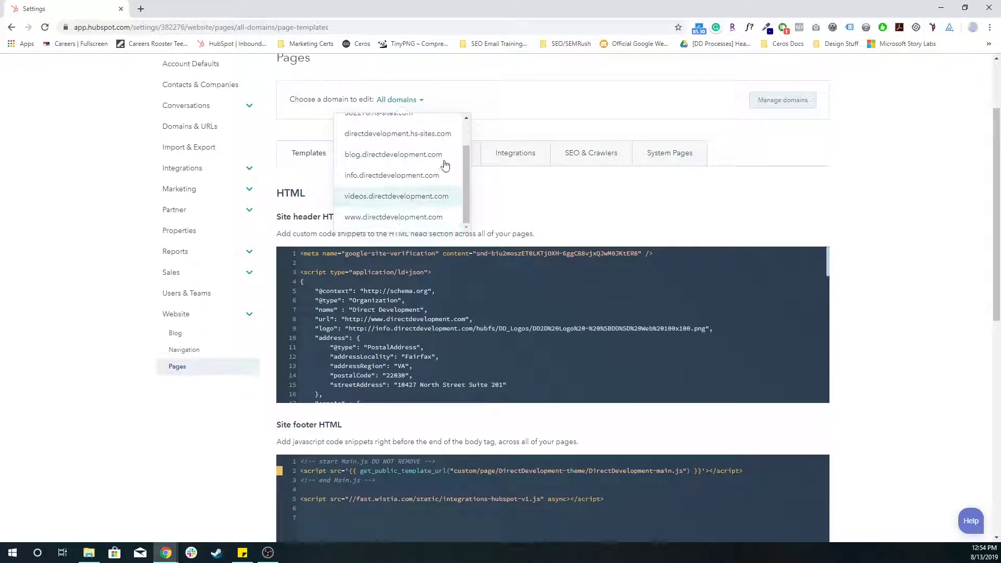
left_click(533, 93)
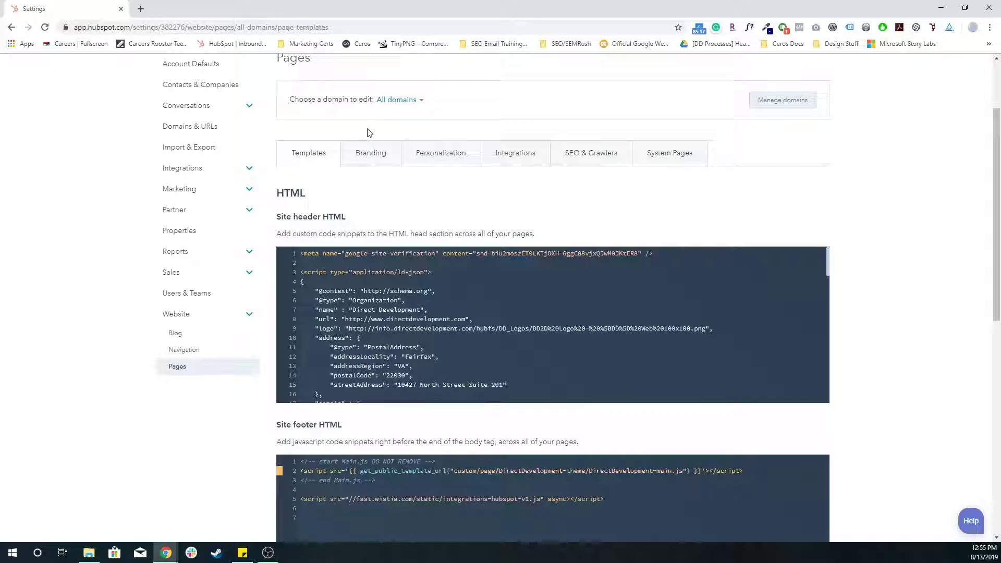
Step: Switch the domain view to blog.directdevelopment.com, then back to All domains
left_click(382, 100)
scroll(398, 156, "down", 1)
left_click(396, 155)
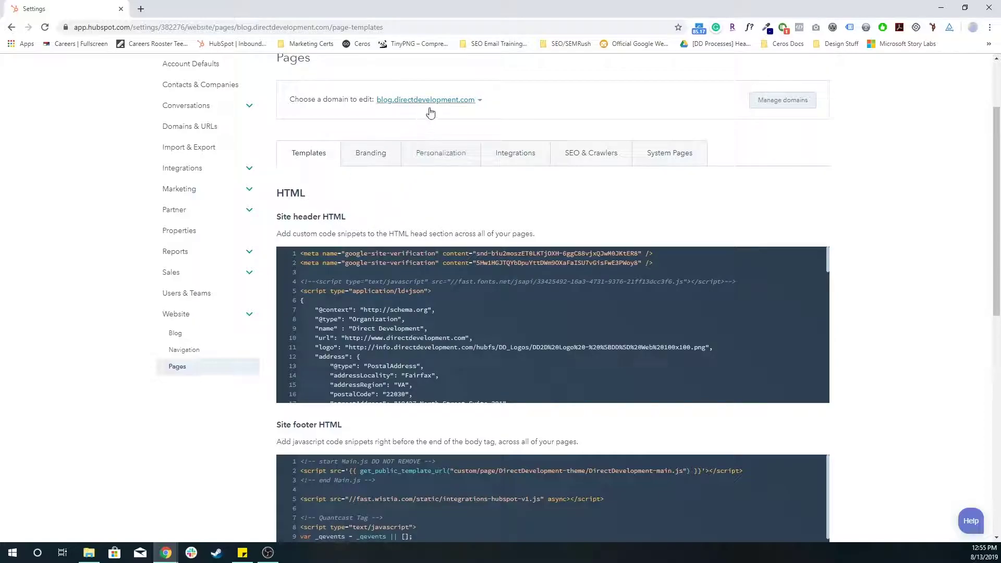
left_click(425, 102)
scroll(425, 127, "up", 1)
left_click(430, 132)
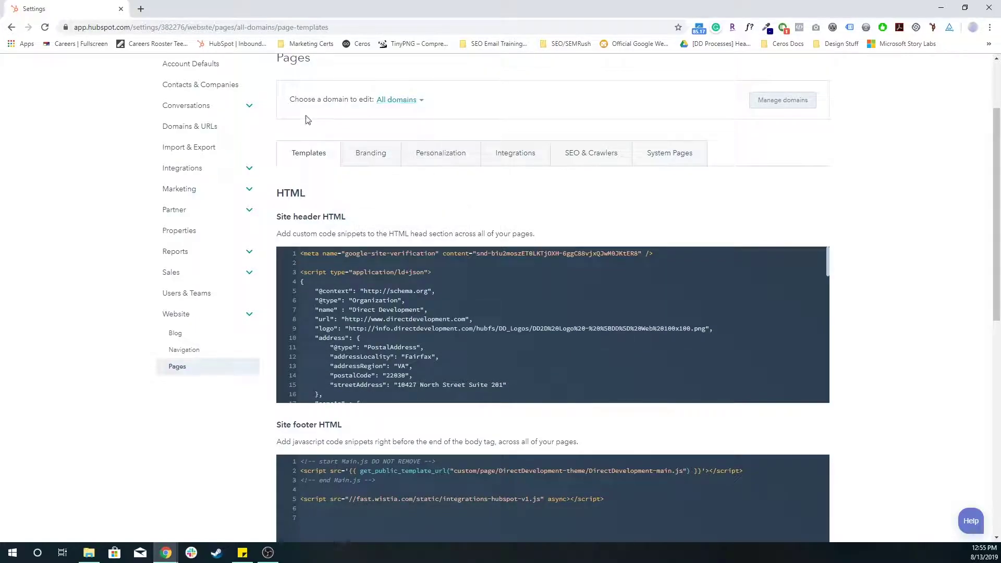
scroll(371, 364, "down", 5)
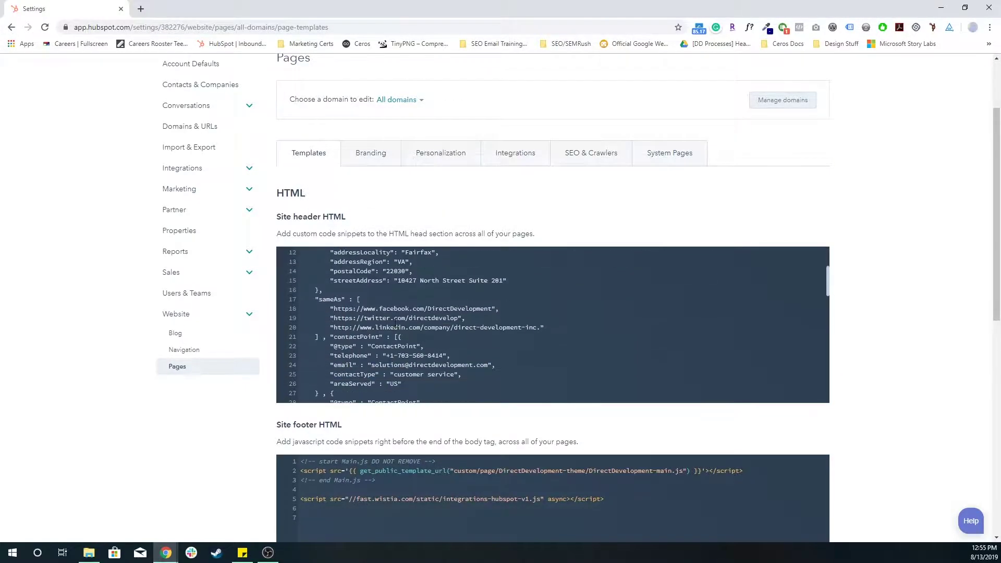
Step: Select blog.directdevelopment.com again and scroll down to its header and footer code
left_click(412, 101)
left_click(406, 190)
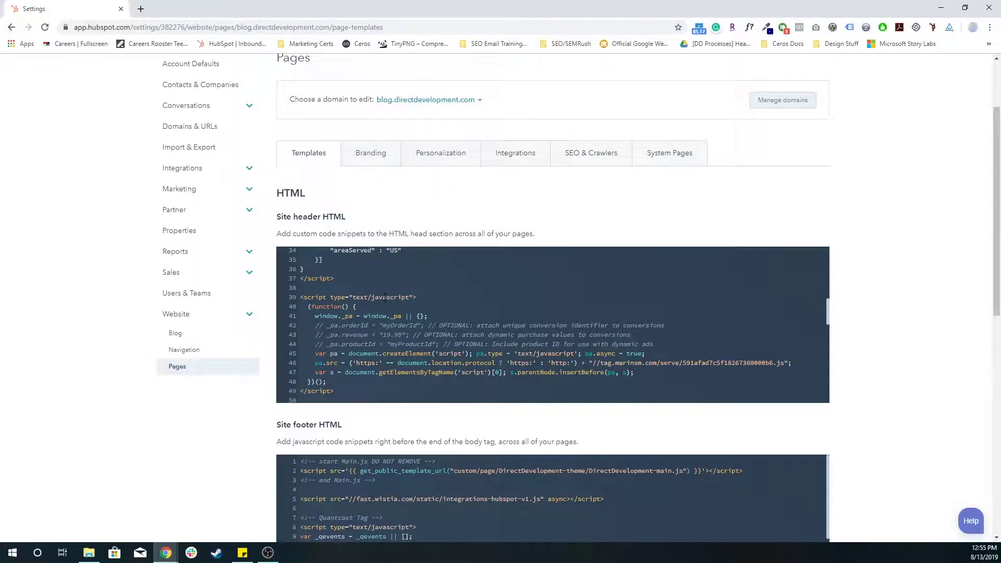
scroll(372, 305, "down", 2)
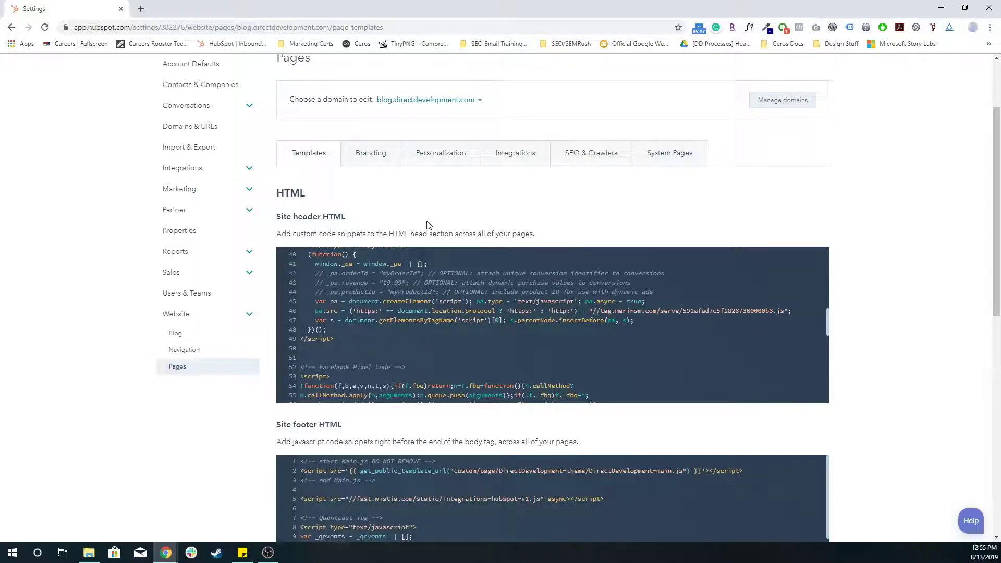
Step: Compare All domains with blog.directdevelopment.com by switching between them in the domain dropdown
left_click(421, 102)
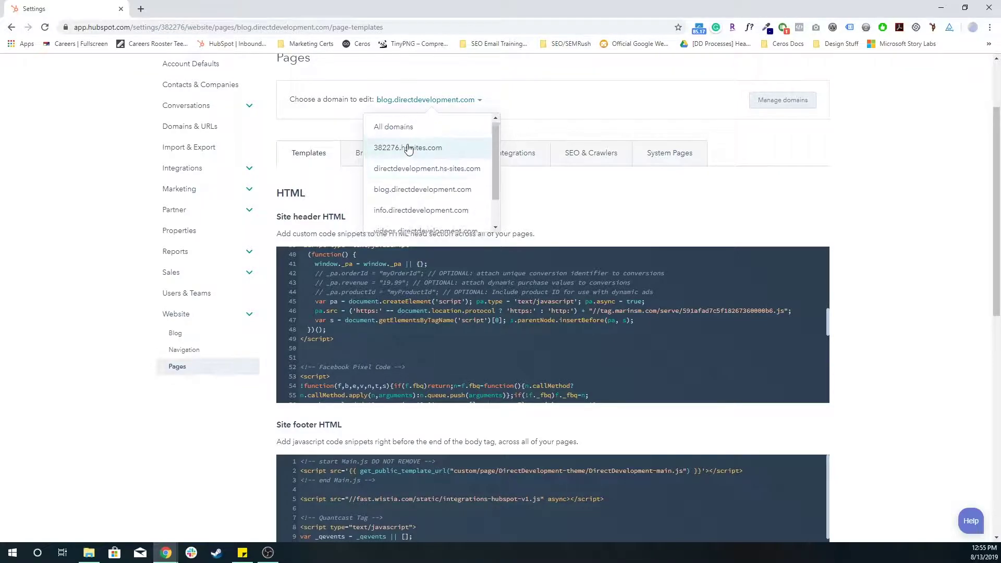
left_click(393, 127)
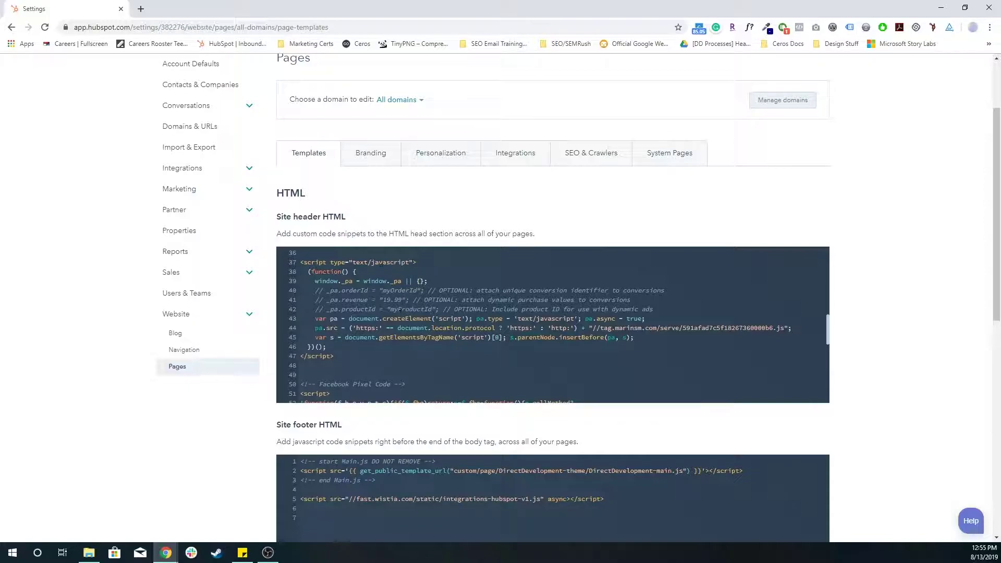
left_click(395, 99)
left_click(402, 189)
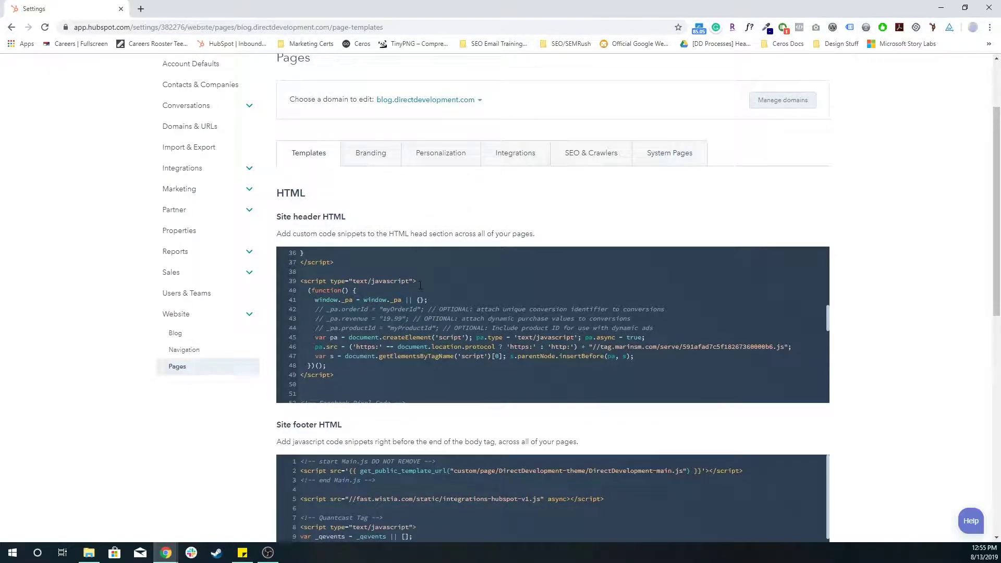
scroll(399, 339, "down", 10)
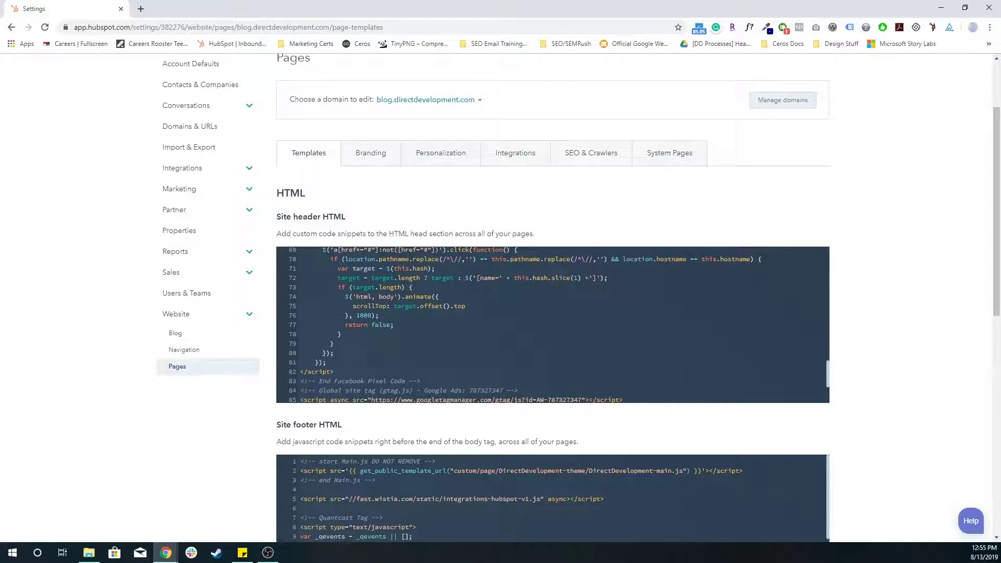
Step: Return to All domains and scroll its header code, highlighting the Facebook Pixel Code comment
left_click(417, 101)
scroll(402, 156, "up", 2)
left_click(404, 132)
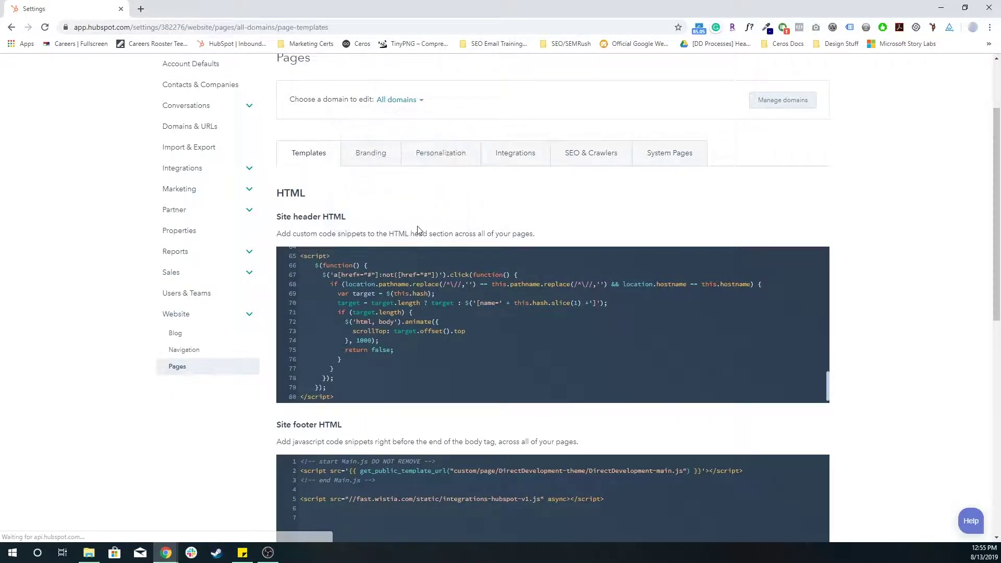
scroll(417, 293, "down", 1)
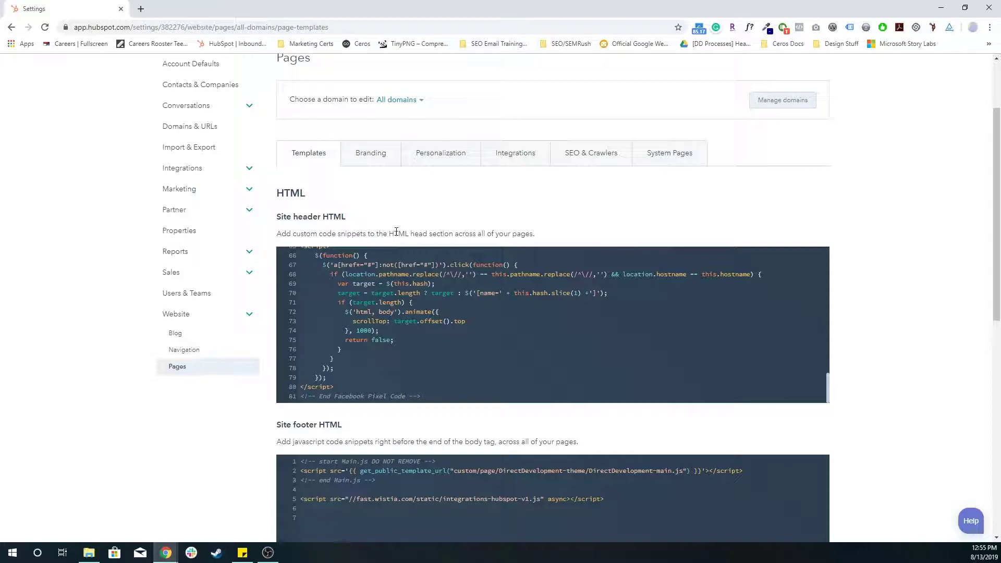
scroll(443, 334, "up", 5)
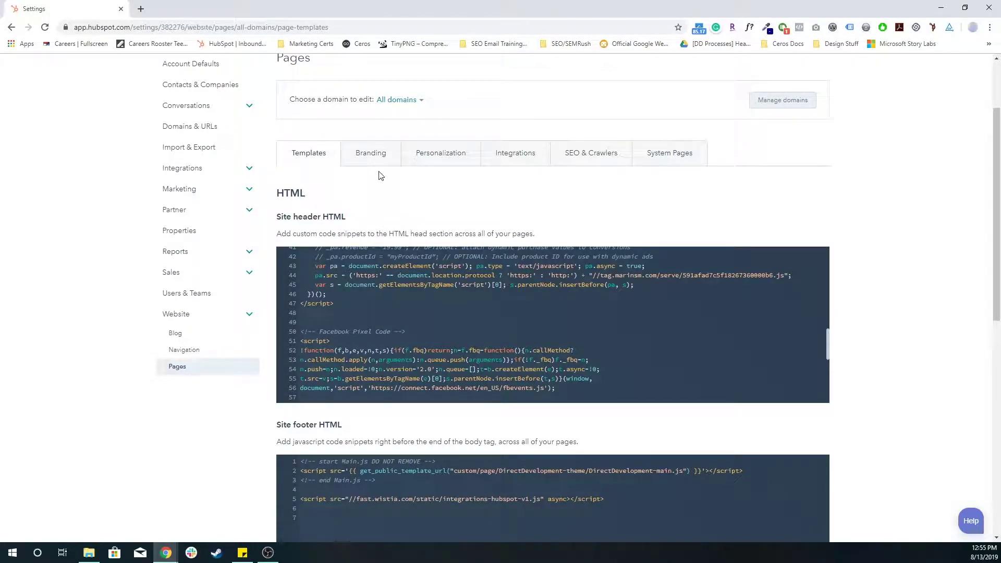
scroll(344, 272, "down", 1)
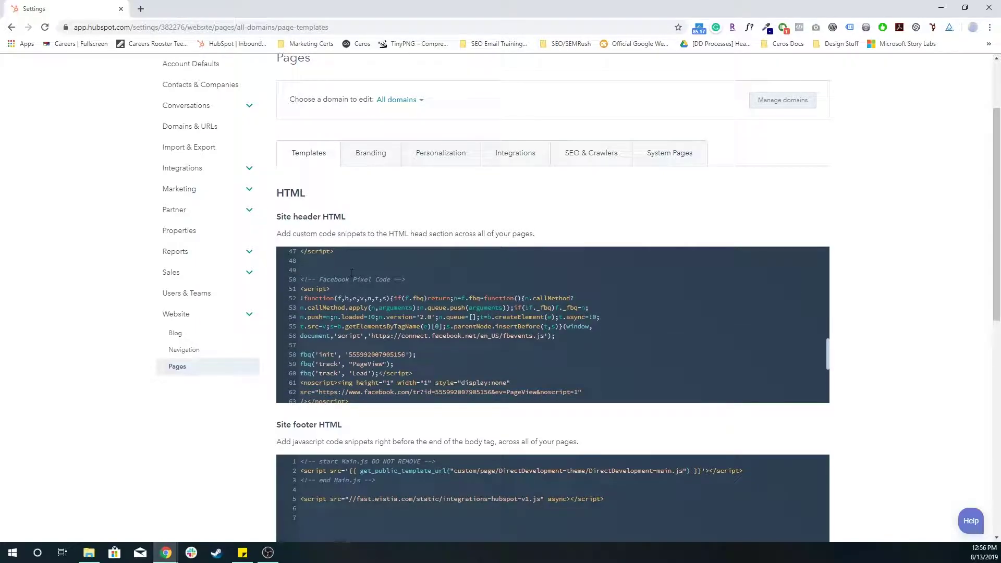
left_click_drag(341, 280, 375, 279)
scroll(379, 279, "up", 4)
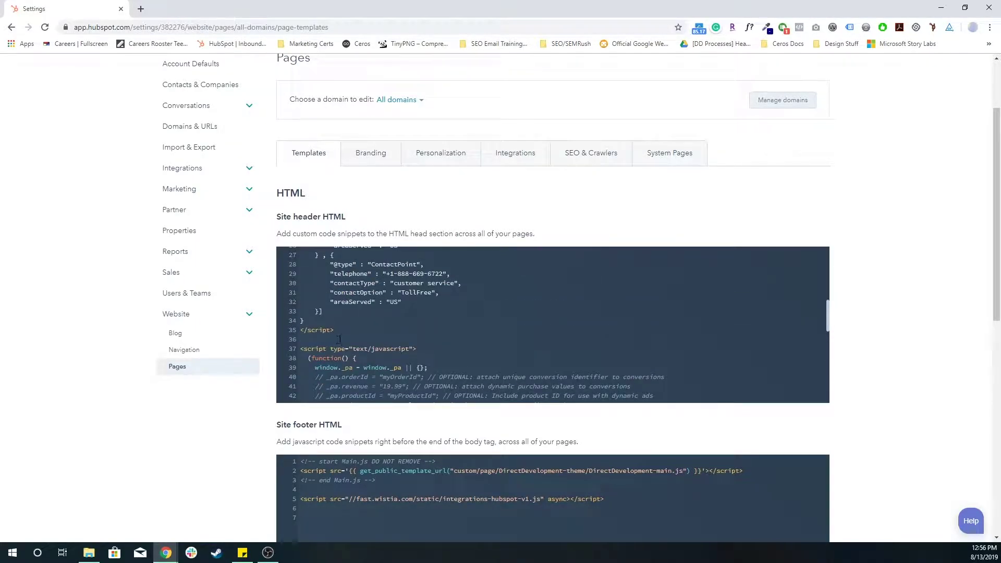
scroll(338, 339, "up", 5)
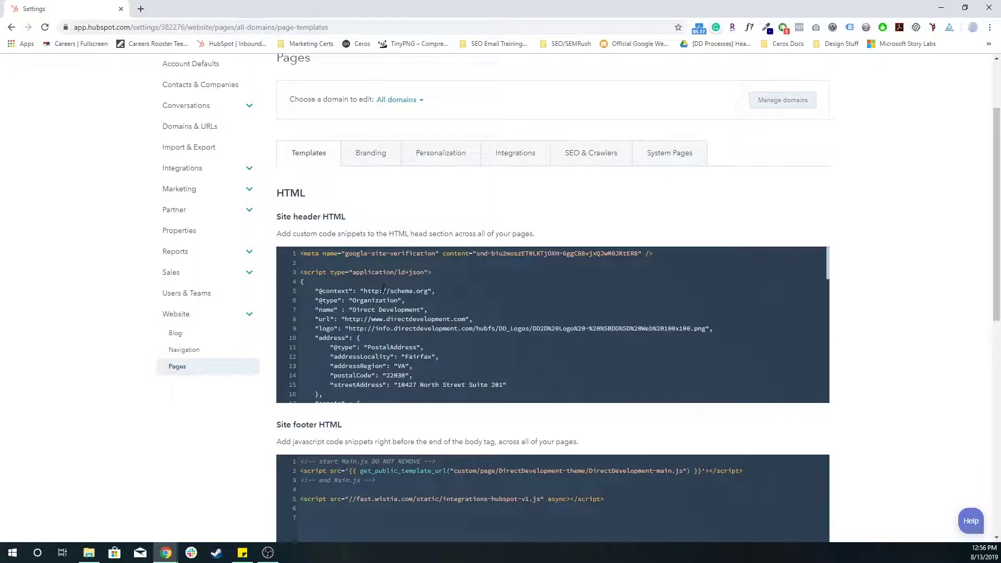
left_click(423, 106)
left_click(422, 98)
left_click(416, 100)
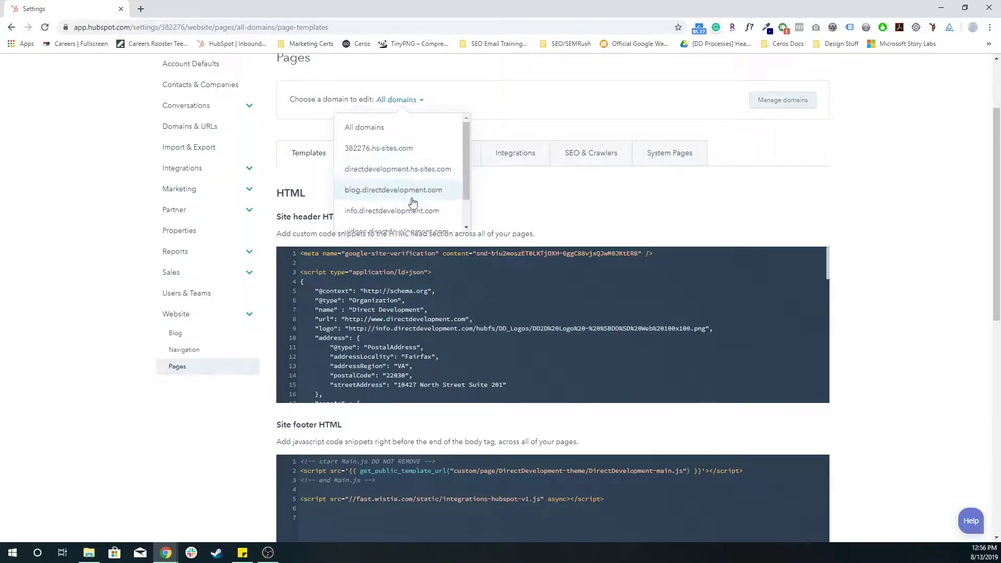
left_click(404, 210)
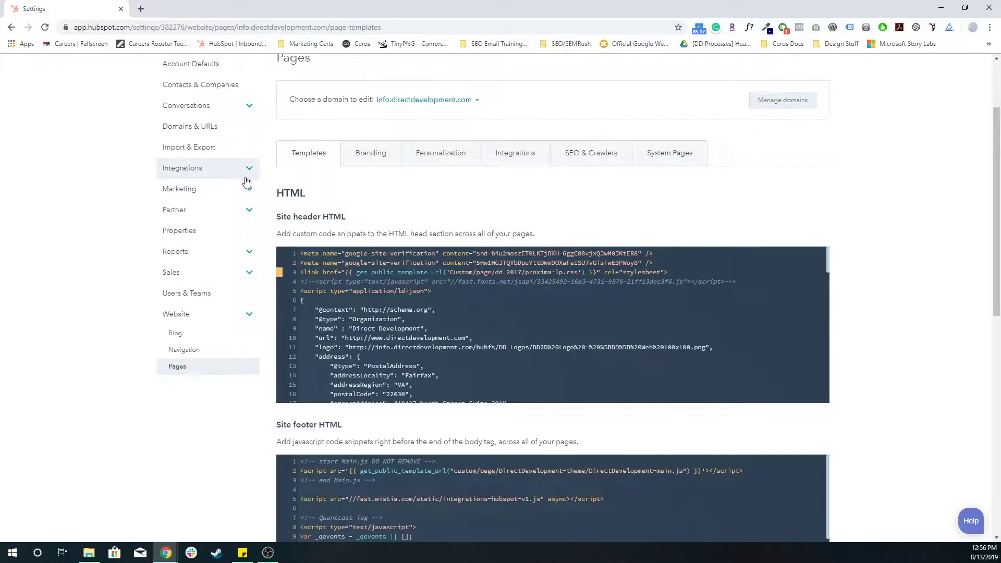
scroll(271, 172, "up", 2)
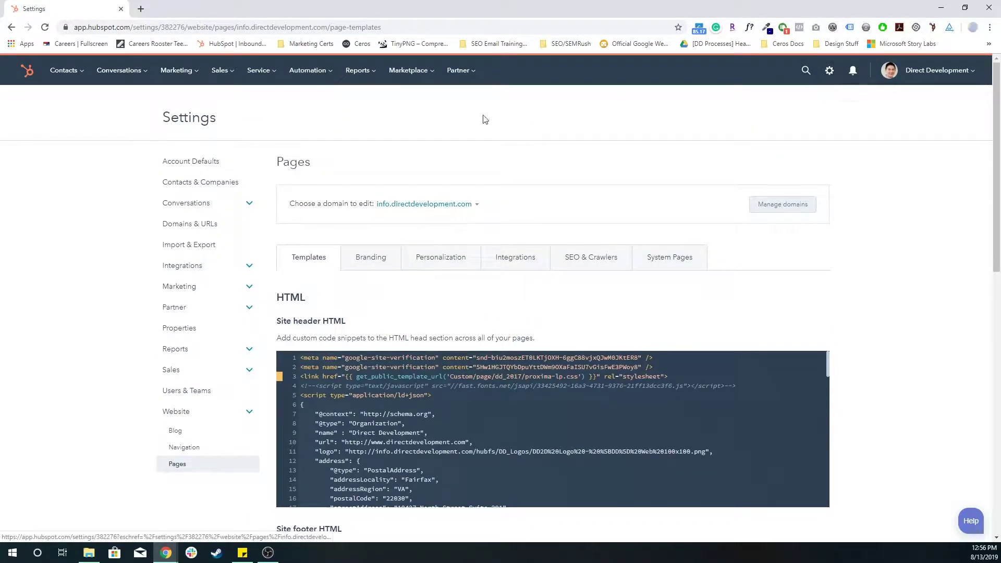
left_click(180, 461)
scroll(328, 266, "down", 2)
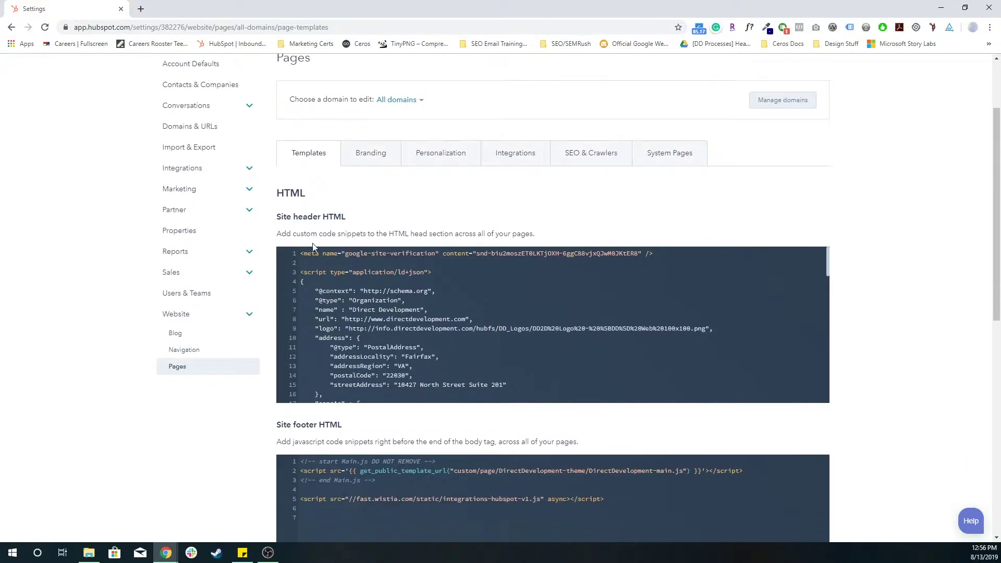
left_click_drag(277, 193, 346, 216)
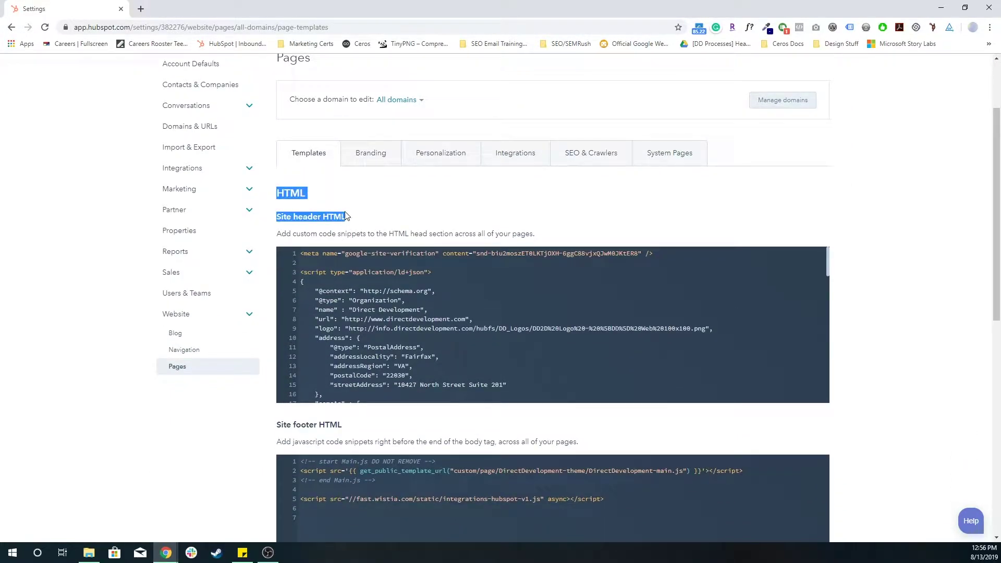
triple_click(339, 216)
scroll(338, 234, "down", 3)
triple_click(320, 270)
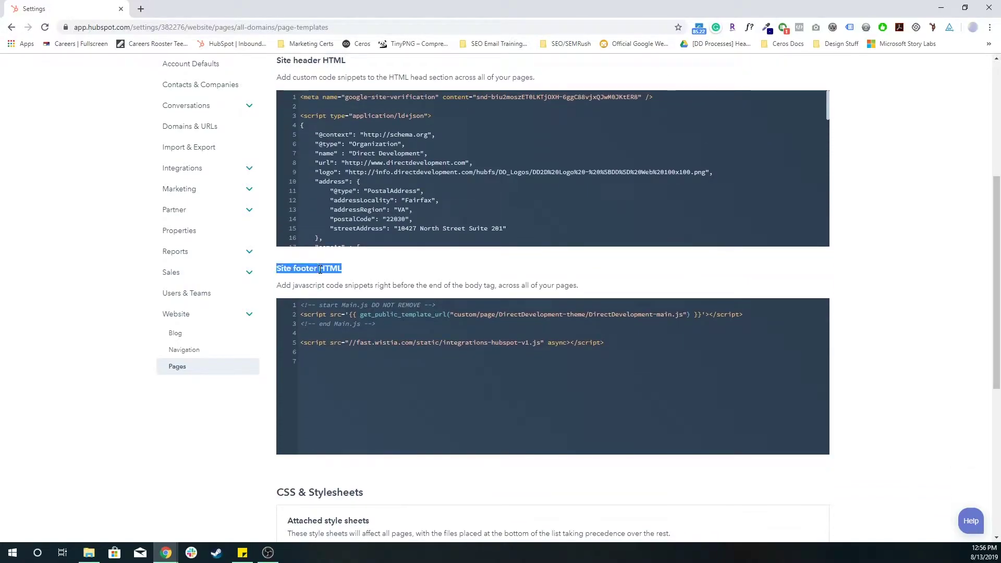